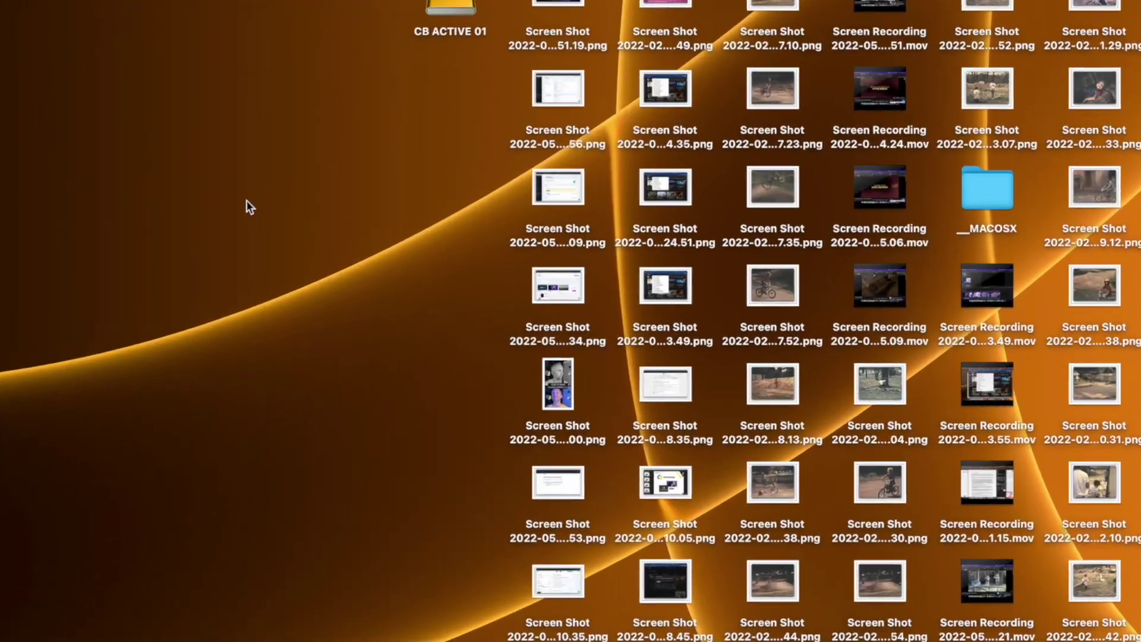
# - Turn on desktop Stacks, try grouping by Date Created, then group them by Kind
pyautogui.rightClick(247, 207)
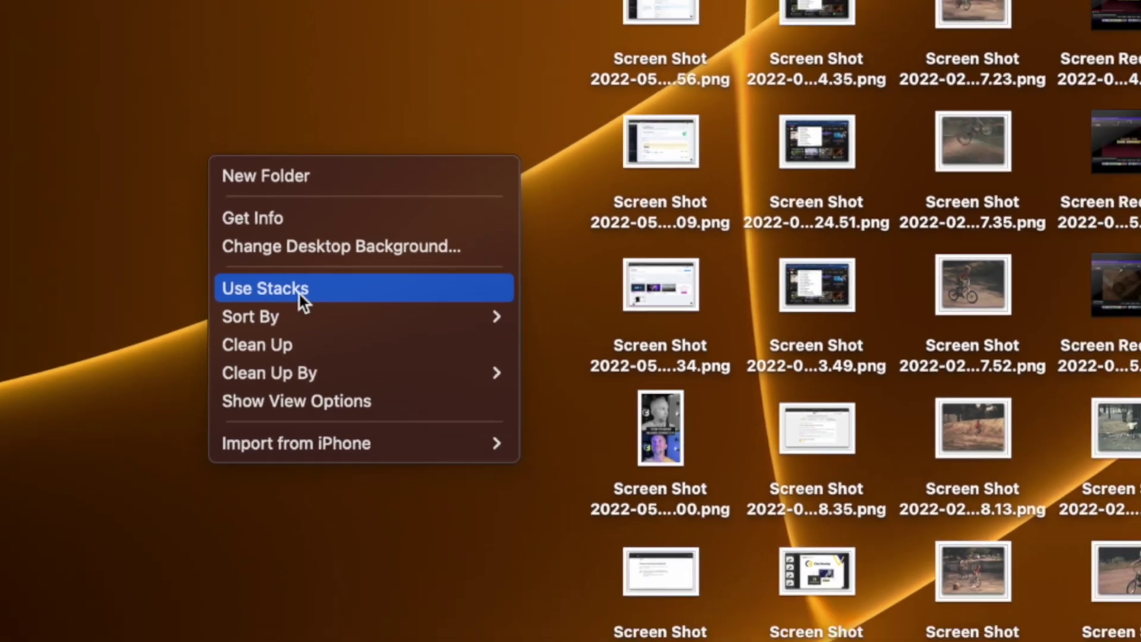
pyautogui.click(297, 290)
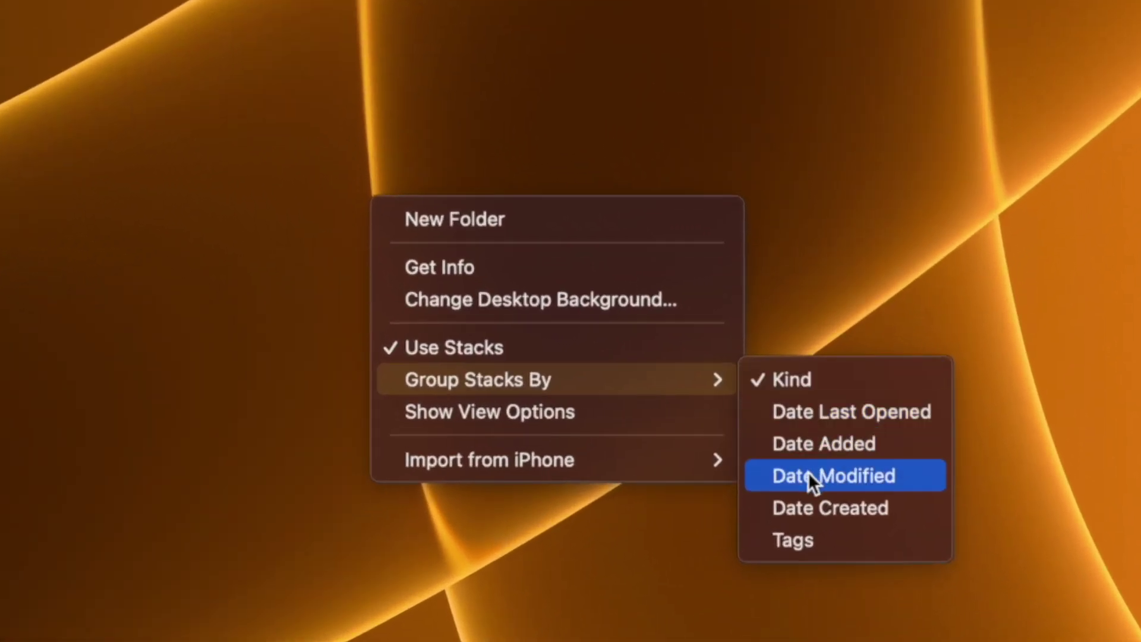
pyautogui.click(805, 507)
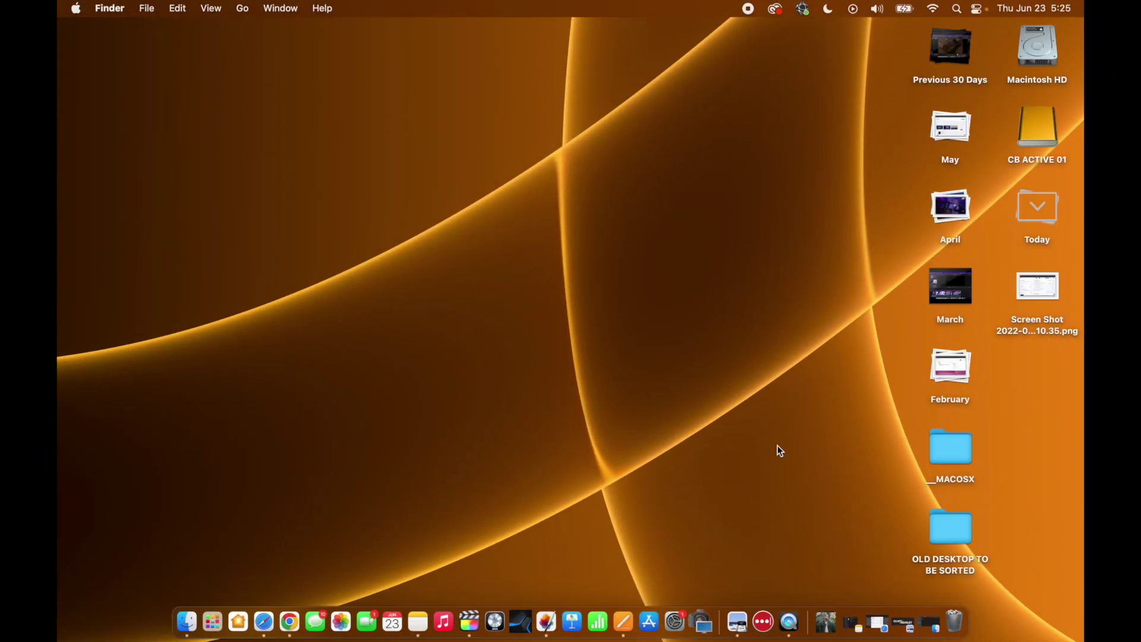
pyautogui.rightClick(714, 288)
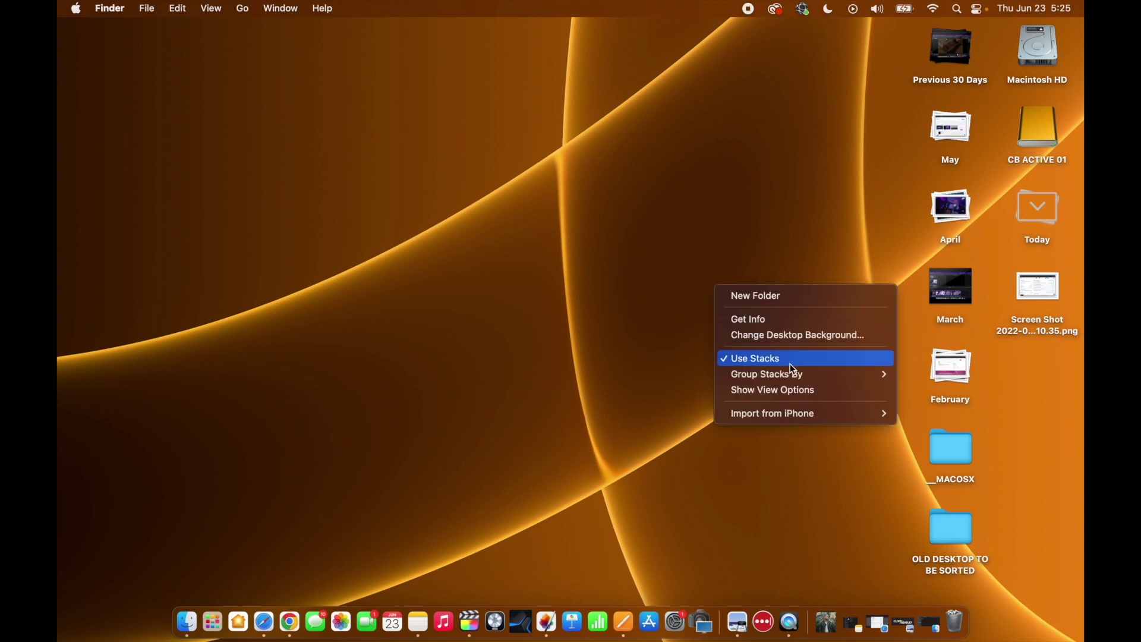
pyautogui.moveTo(801, 379)
pyautogui.click(921, 373)
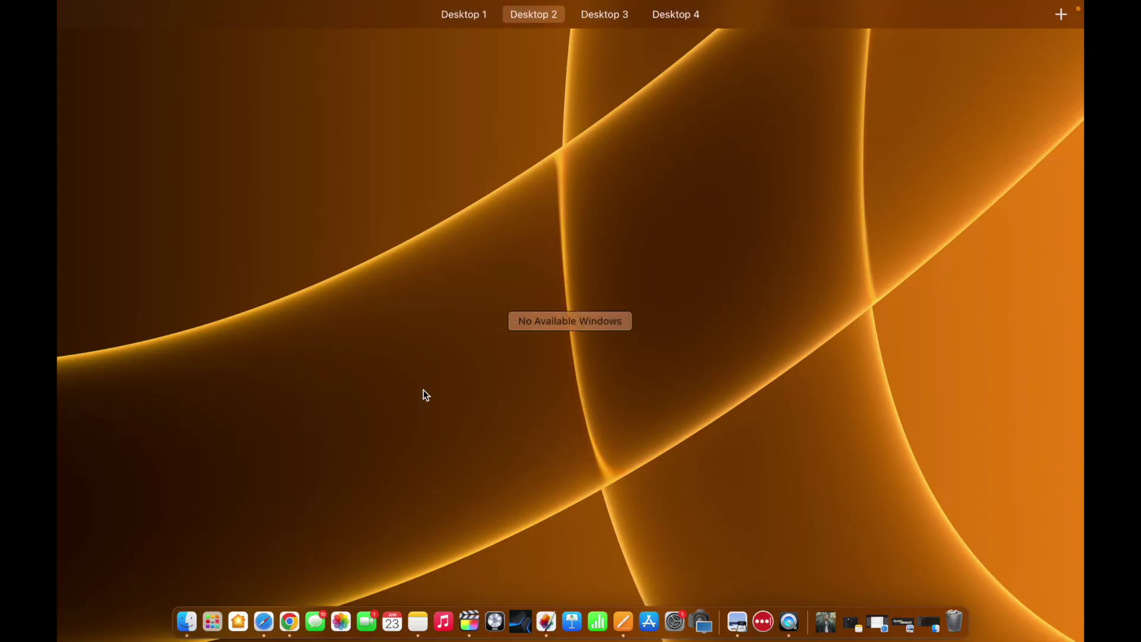
pyautogui.moveTo(479, 4)
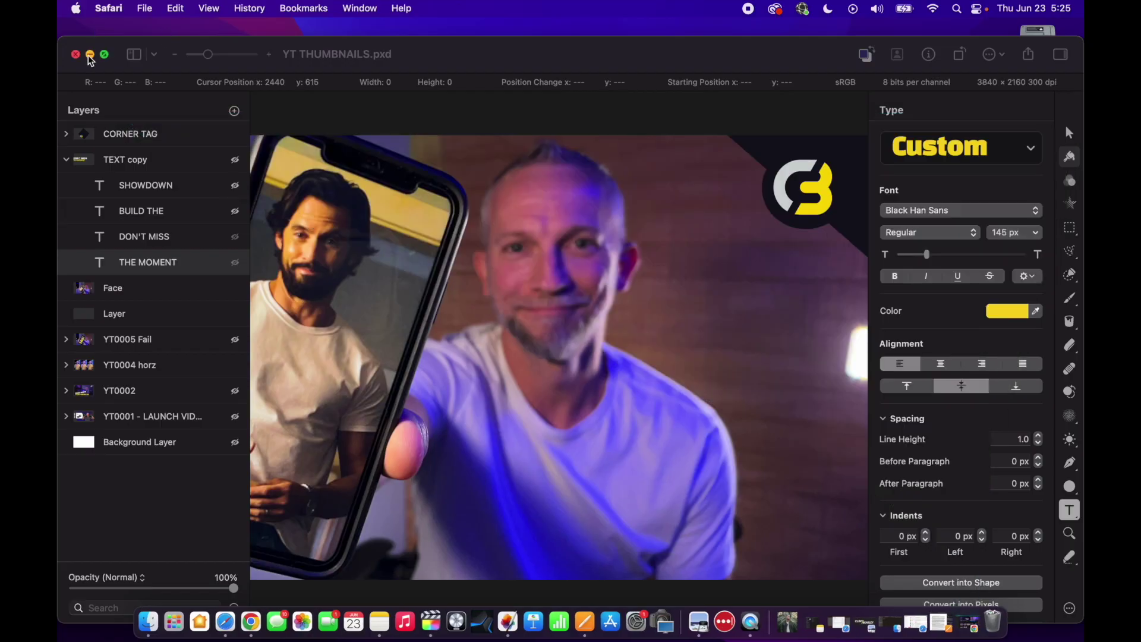
# - Minimize the YT THUMBNAILS window and show all open windows in Mission Control
pyautogui.click(89, 55)
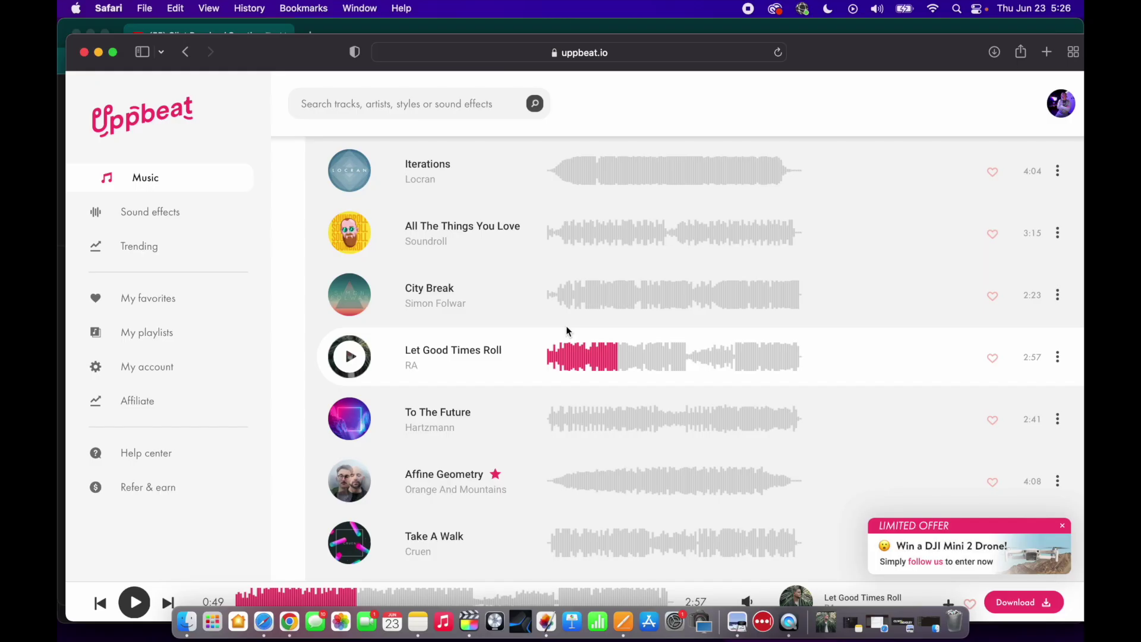
pyautogui.hotkey('ctrl', 'Up')
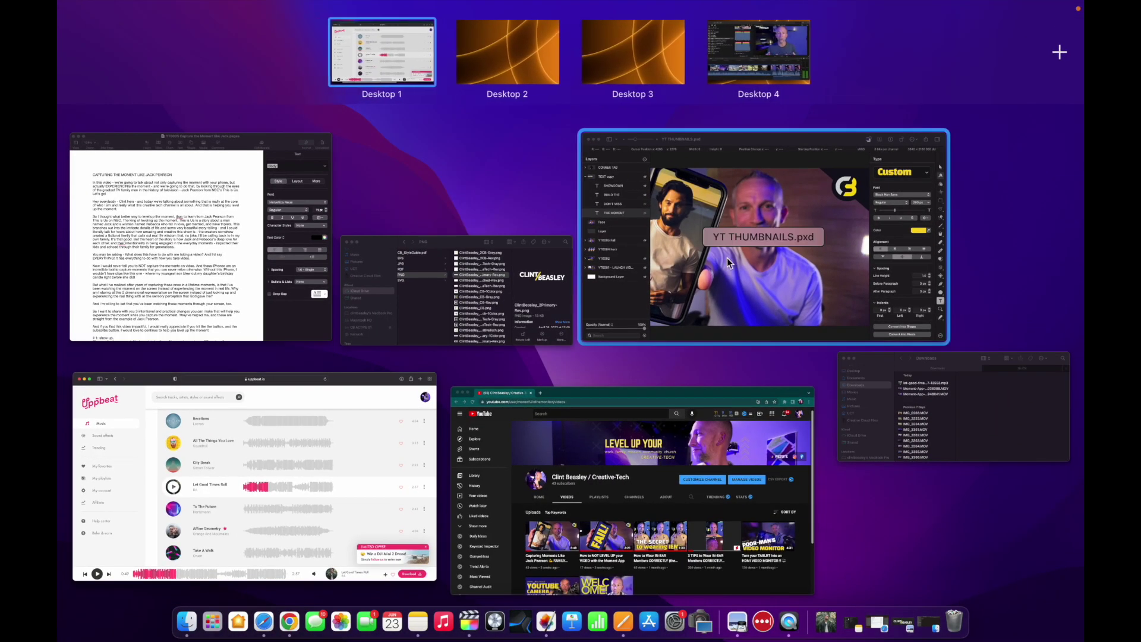
# - Preview the YT THUMBNAILS, Pages and Uppbeat windows from the Mission Control overview
pyautogui.click(824, 304)
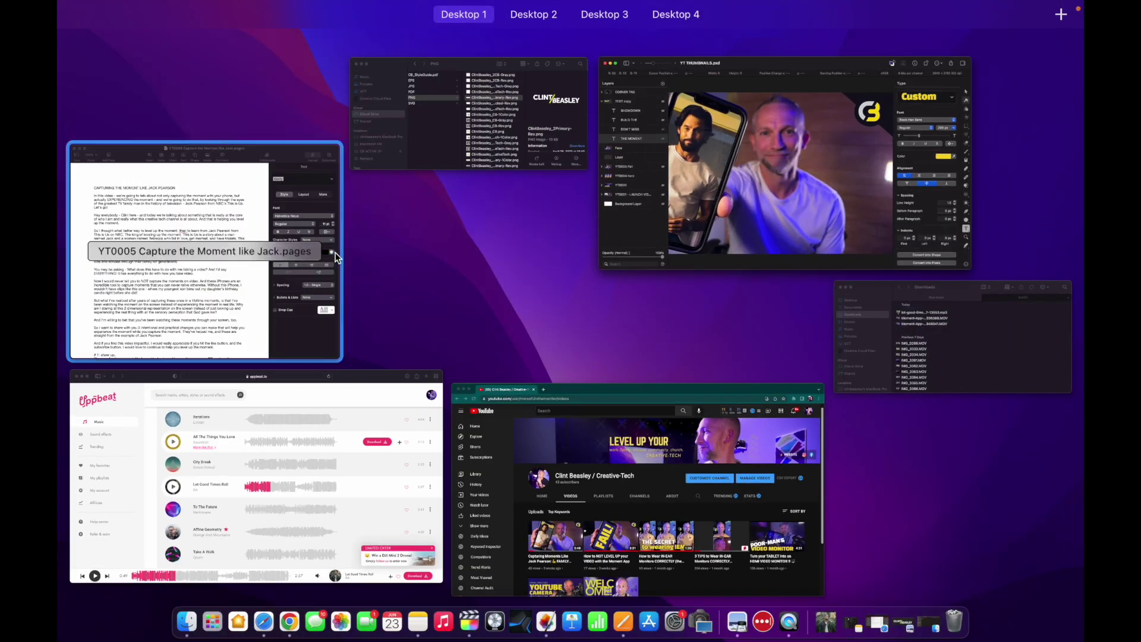
pyautogui.click(336, 257)
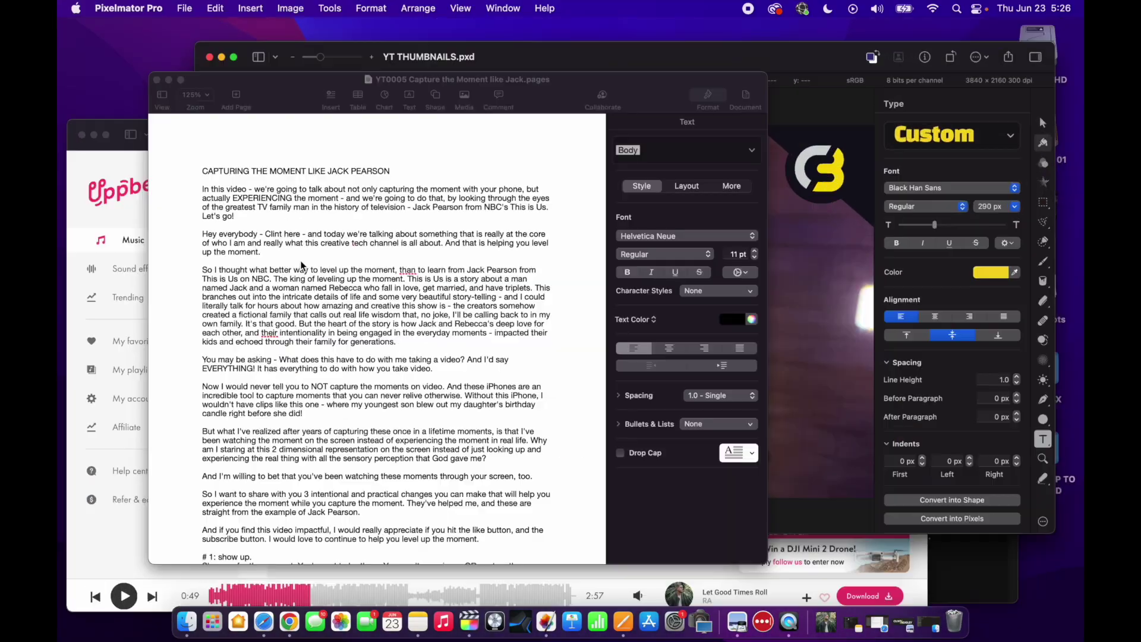
pyautogui.hotkey('ctrl', 'Up')
pyautogui.click(294, 391)
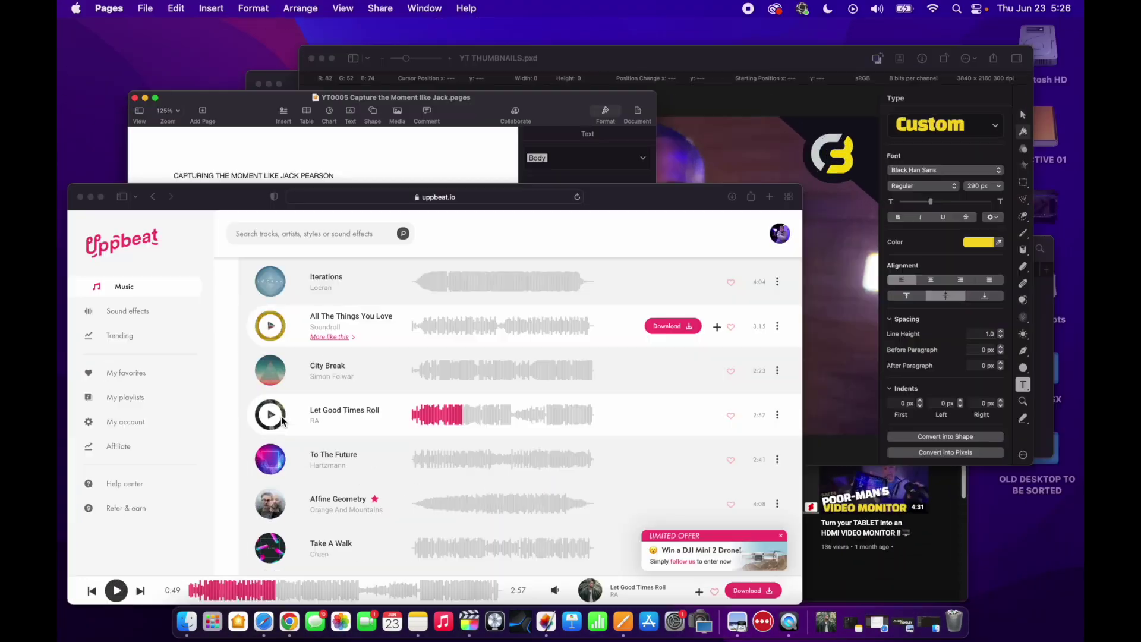
pyautogui.hotkey('ctrl', 'Up')
# - Add a fifth and a sixth desktop in Mission Control
pyautogui.moveTo(365, 58)
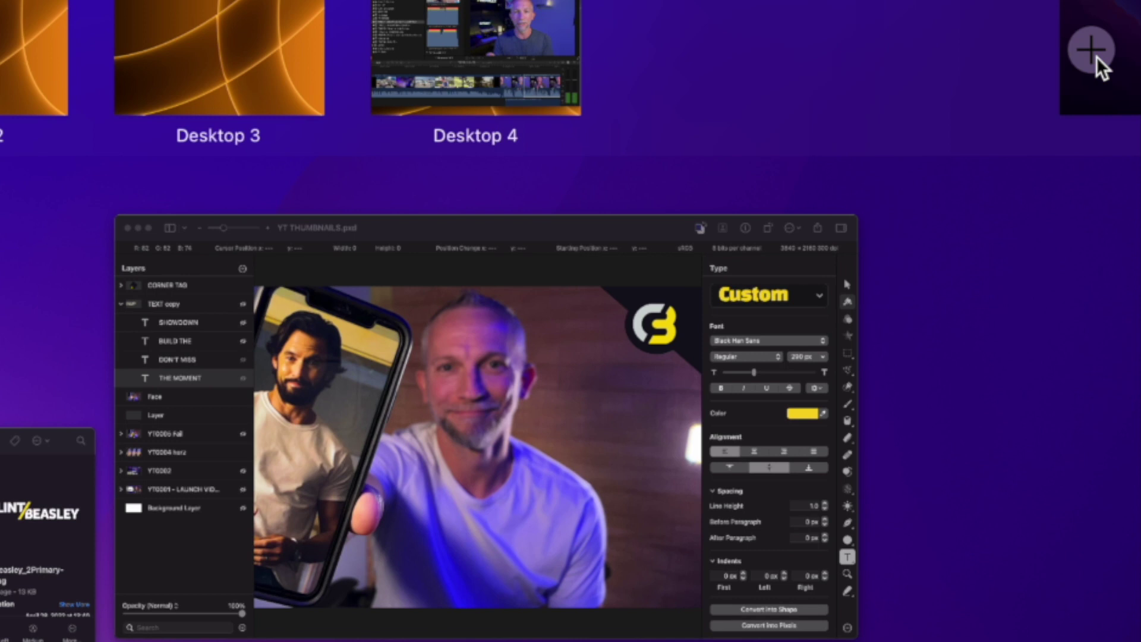
pyautogui.click(1096, 55)
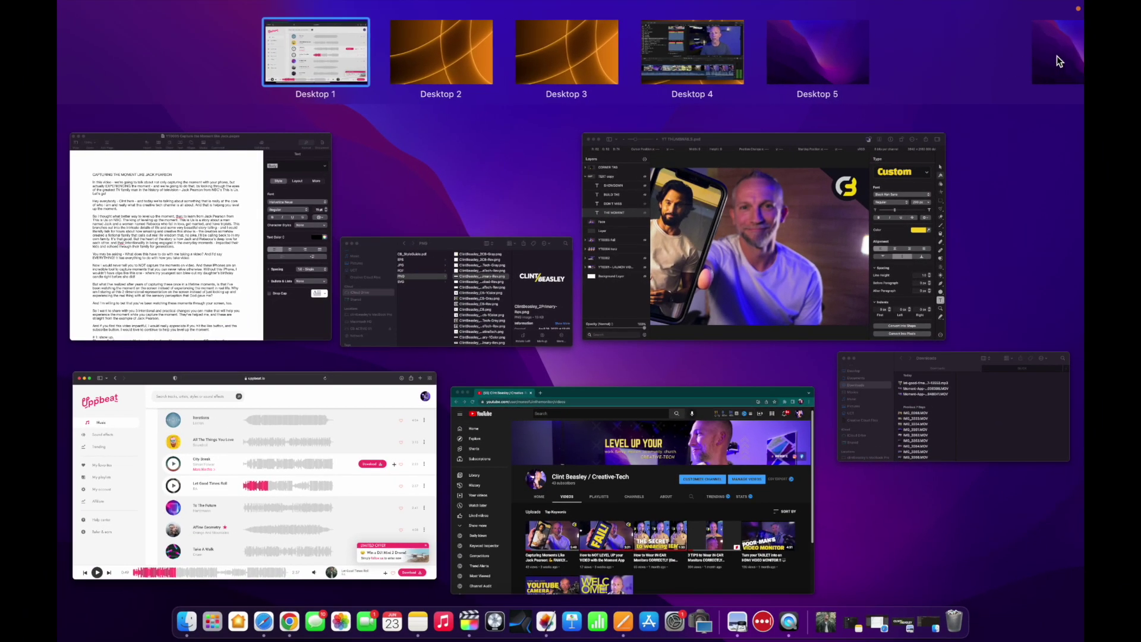
pyautogui.click(1057, 61)
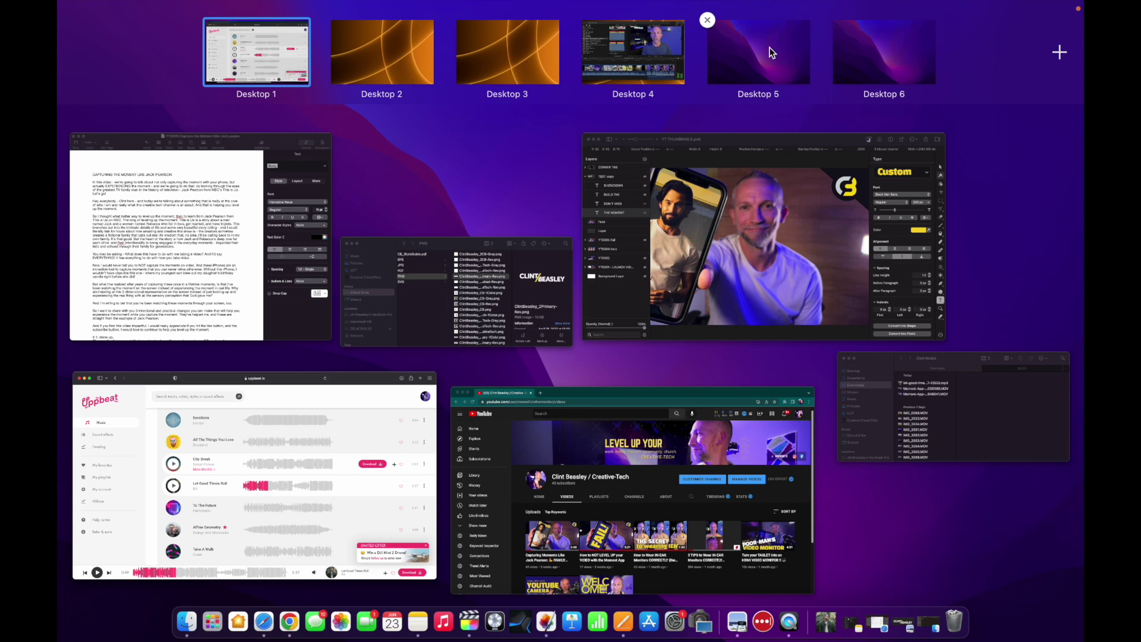
# - Move Pages to Desktop 2, Uppbeat to 3, PNG and YT THUMBNAILS to 5, Downloads and YouTube to 6
pyautogui.moveTo(232, 193); pyautogui.dragTo(400, 35)
pyautogui.moveTo(198, 272); pyautogui.dragTo(491, 60)
pyautogui.moveTo(214, 226); pyautogui.dragTo(754, 51)
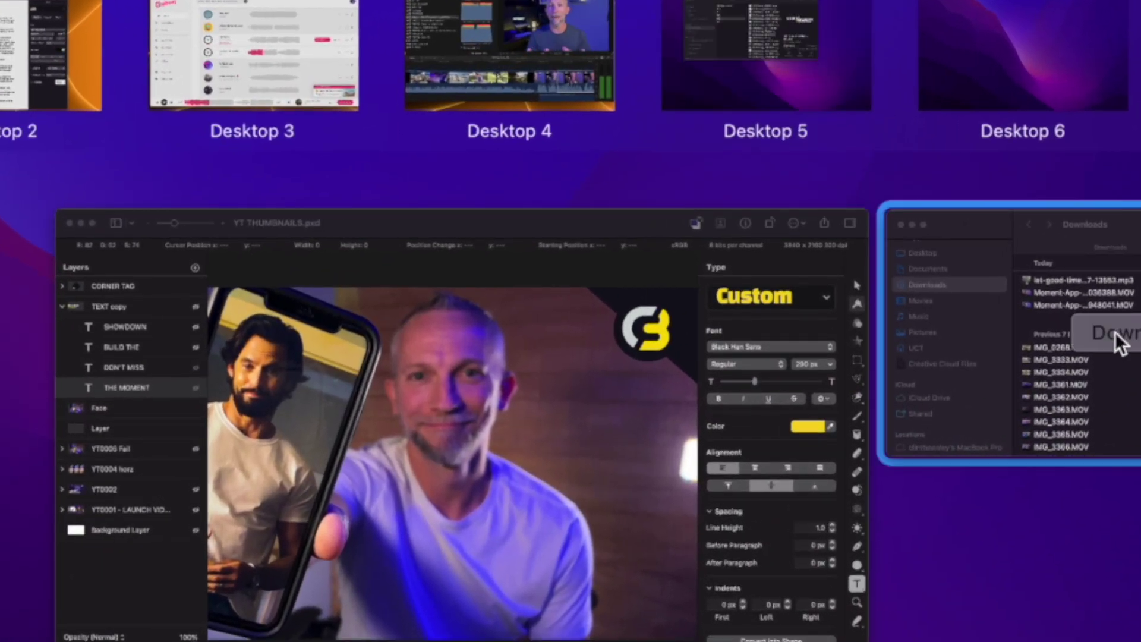
pyautogui.moveTo(1114, 330); pyautogui.dragTo(1032, 55)
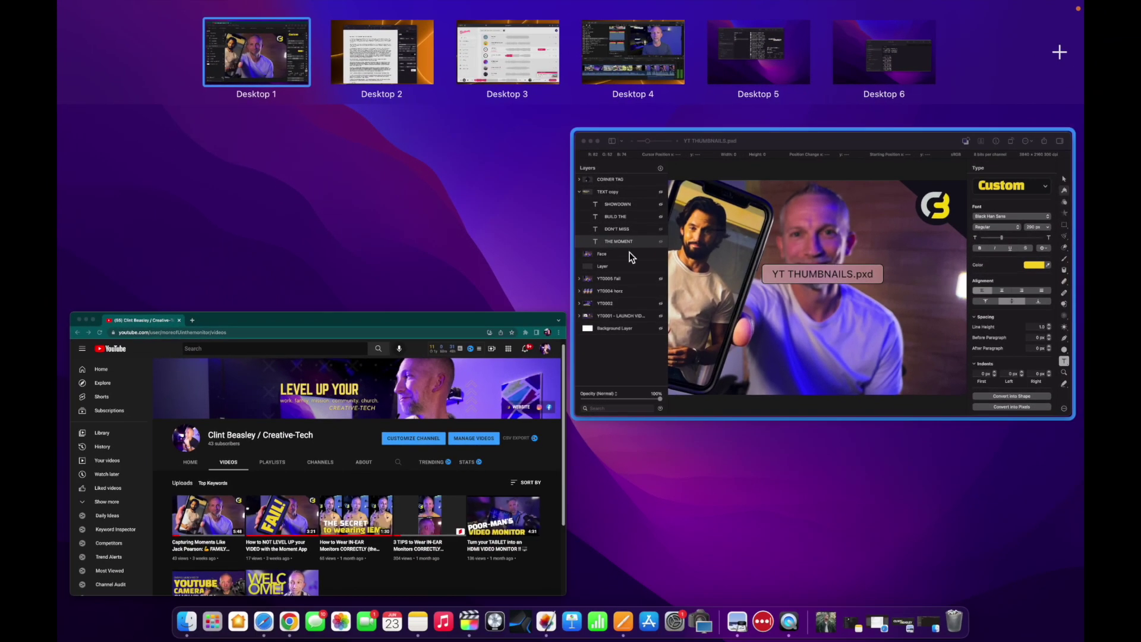
pyautogui.moveTo(709, 390); pyautogui.dragTo(731, 140)
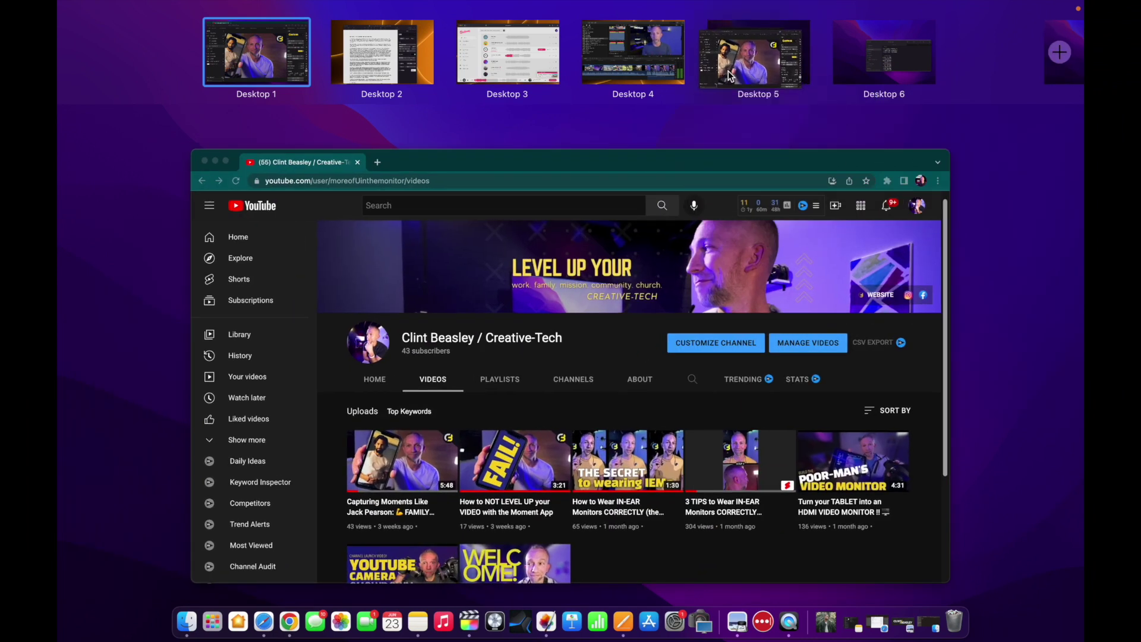
pyautogui.moveTo(729, 75); pyautogui.dragTo(730, 74)
pyautogui.moveTo(569, 337); pyautogui.dragTo(884, 44)
# - Reorder the desktops by moving Desktop 3 earlier, then return to the Pages document
pyautogui.click(390, 66)
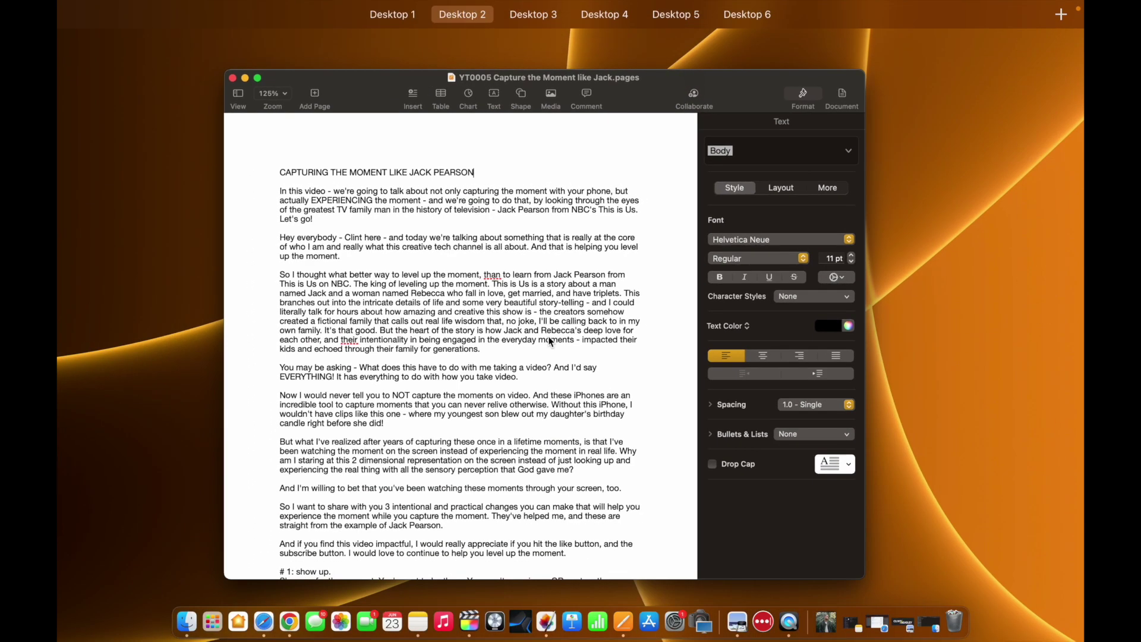
pyautogui.moveTo(548, 13)
pyautogui.moveTo(550, 45); pyautogui.dragTo(375, 43)
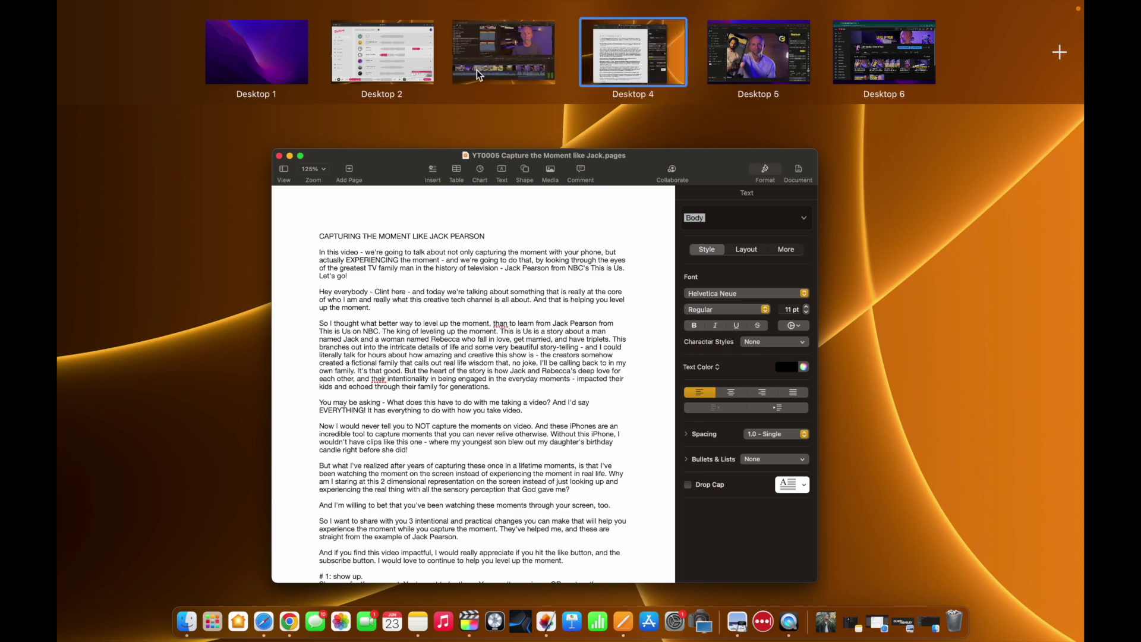
pyautogui.click(538, 171)
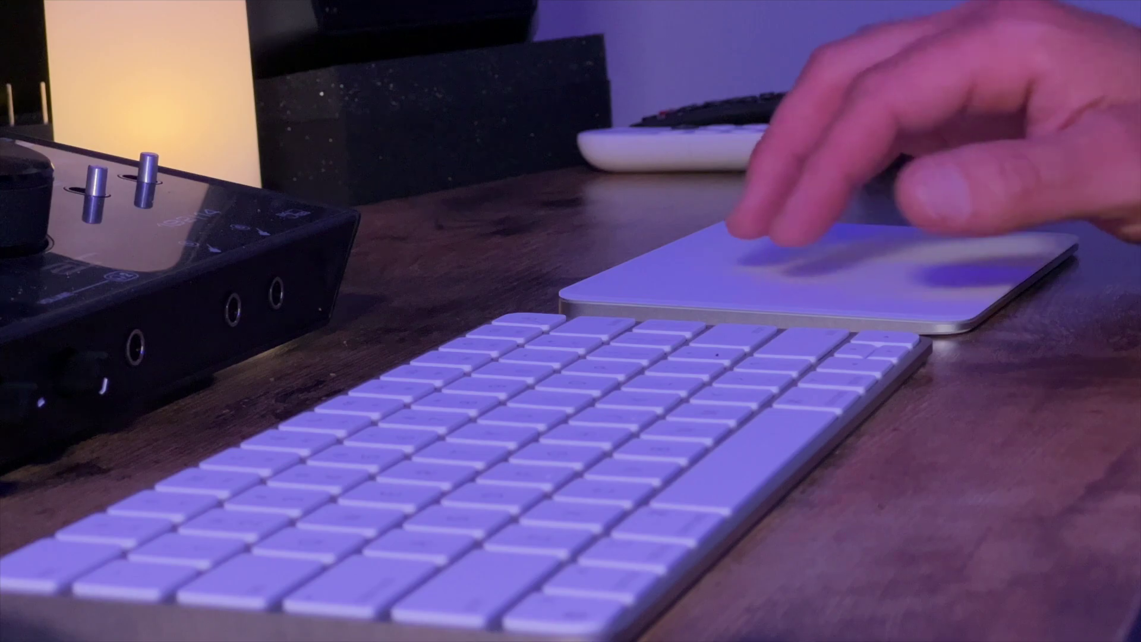
pyautogui.hotkey('ctrl', 'Right')
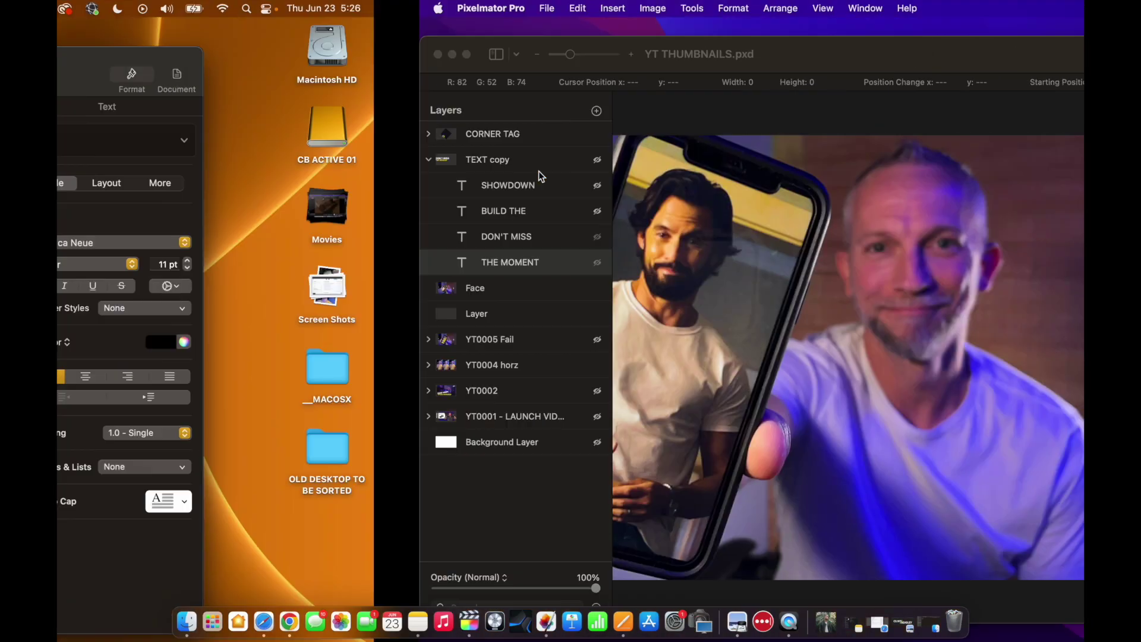
pyautogui.hotkey('ctrl', 'Right')
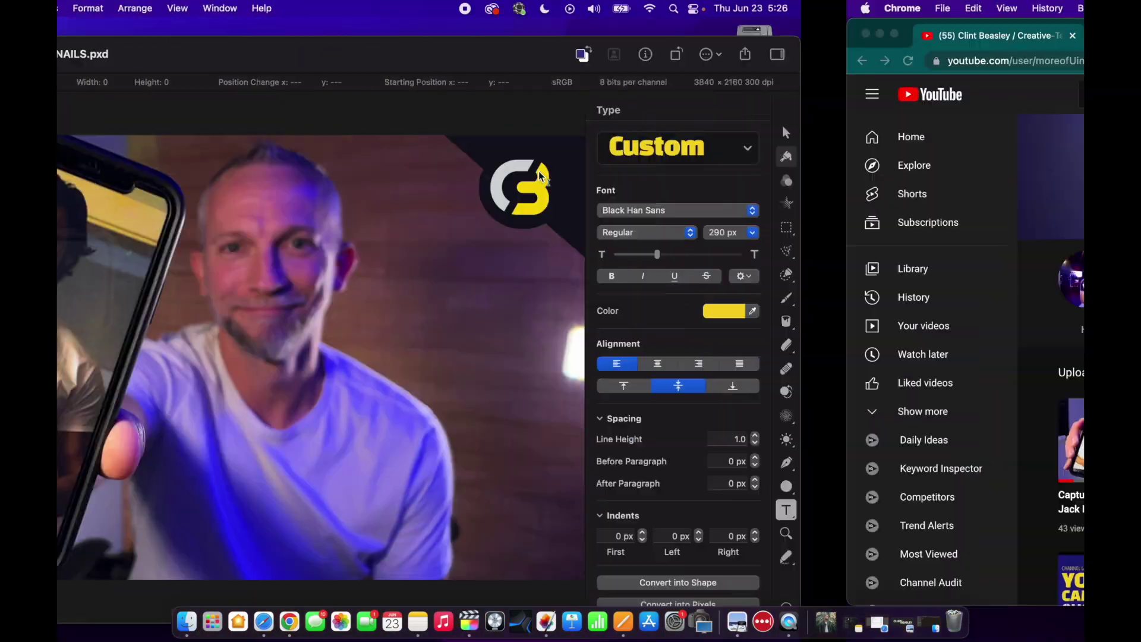
pyautogui.hotkey('ctrl', 'Left')
pyautogui.hotkey('ctrl', 'Right')
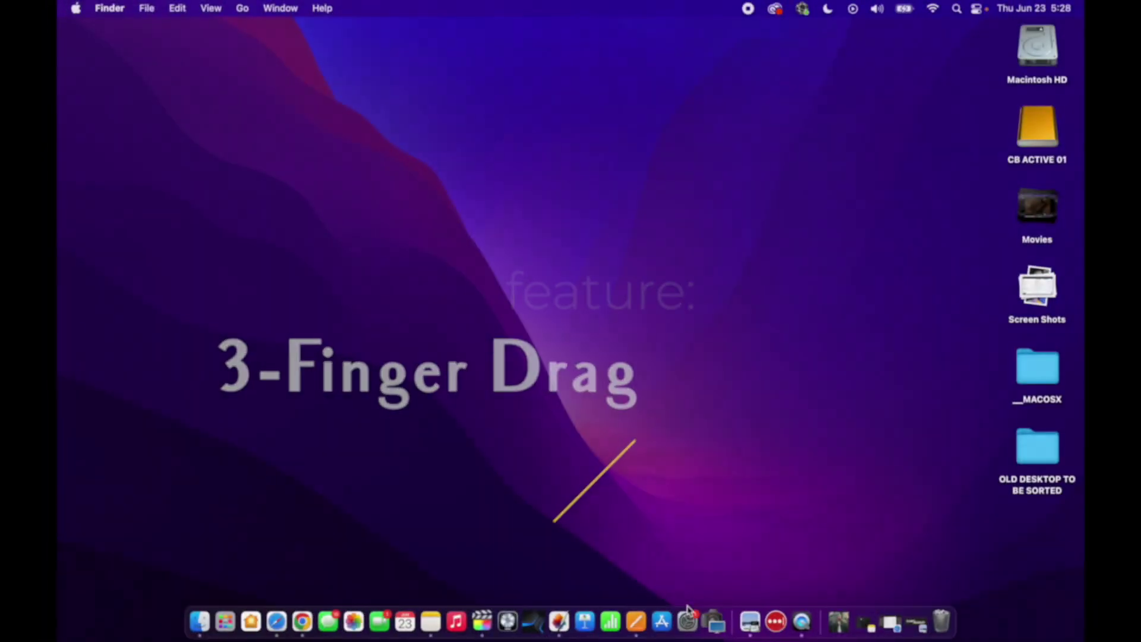
# - Enable Tap to click in the Trackpad preferences and return to the main preferences grid
pyautogui.click(688, 622)
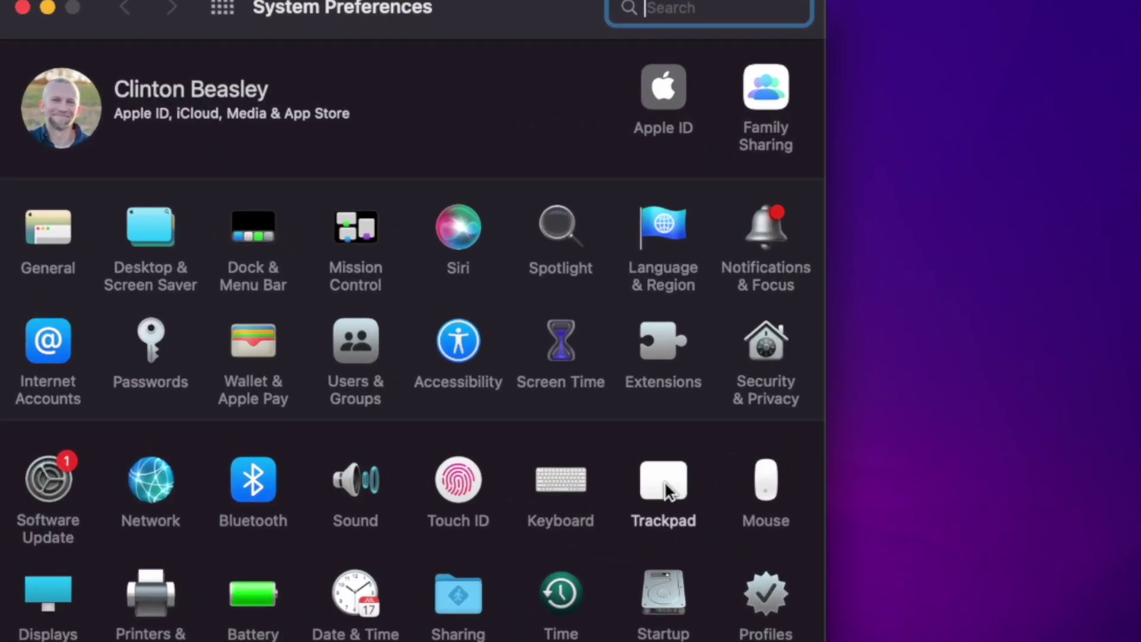
pyautogui.click(663, 481)
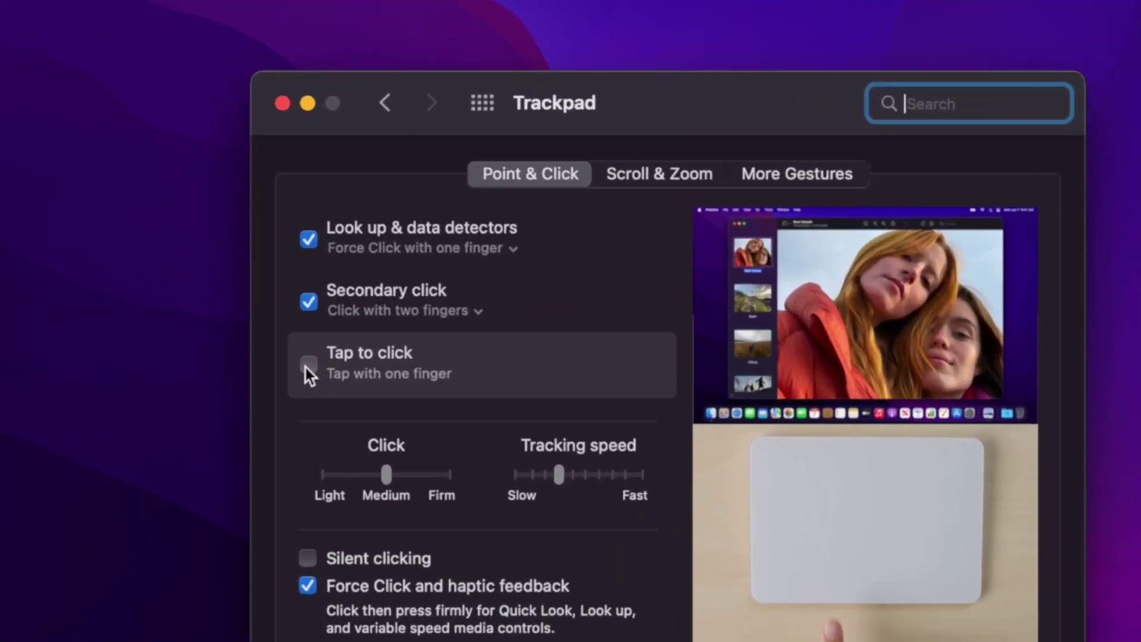
pyautogui.click(305, 367)
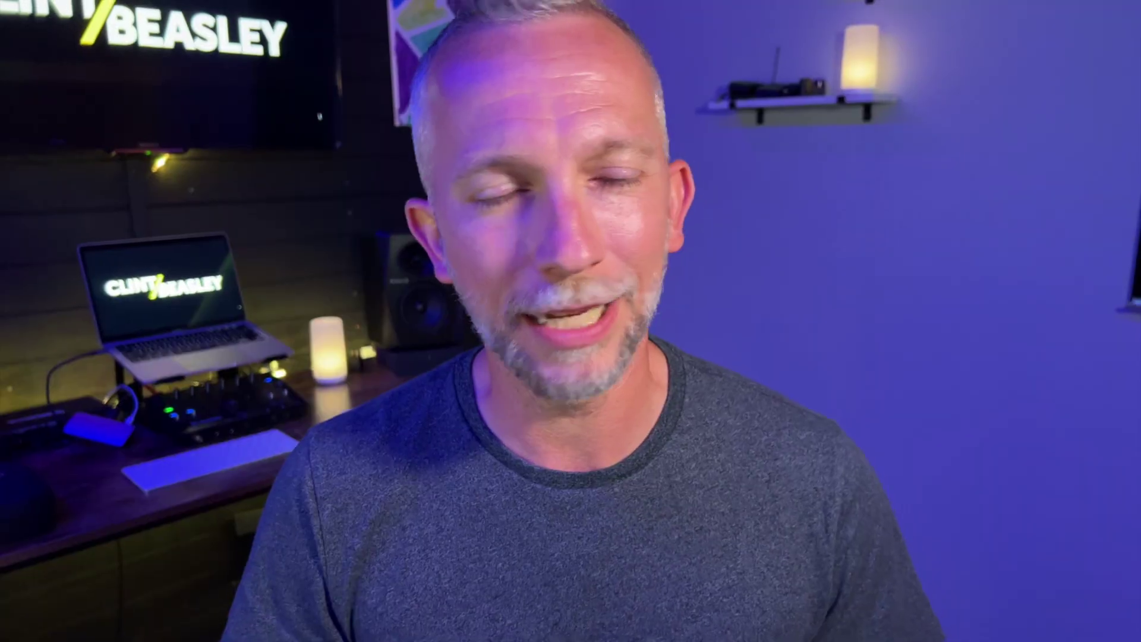
pyautogui.click(357, 219)
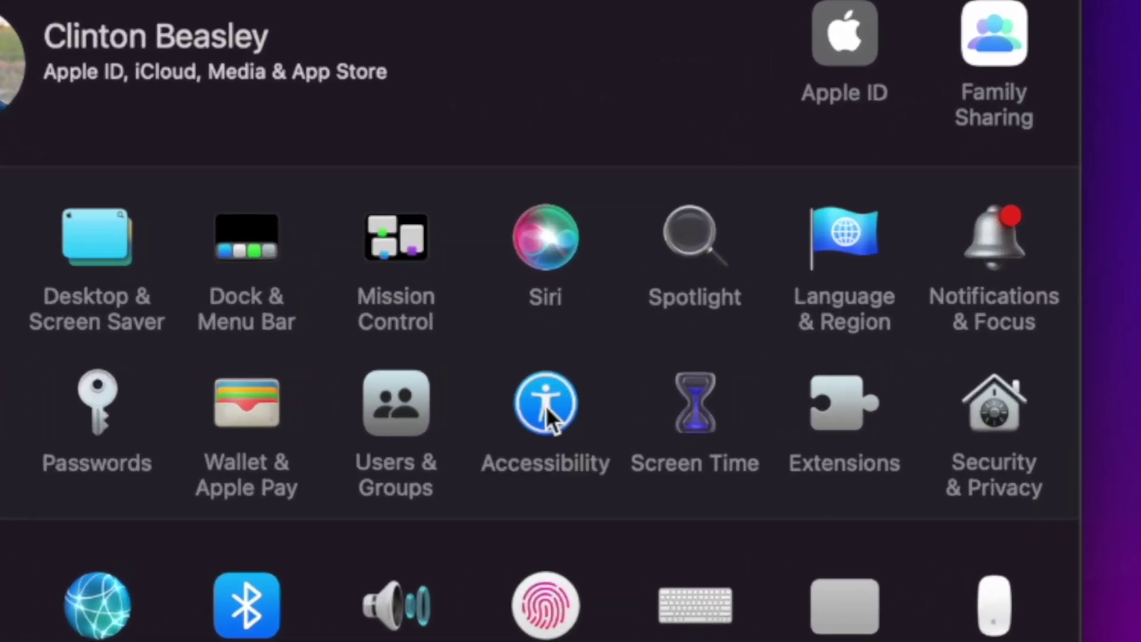
# - Enable trackpad dragging as three finger drag in Accessibility > Pointer Control > Trackpad Options
pyautogui.click(546, 408)
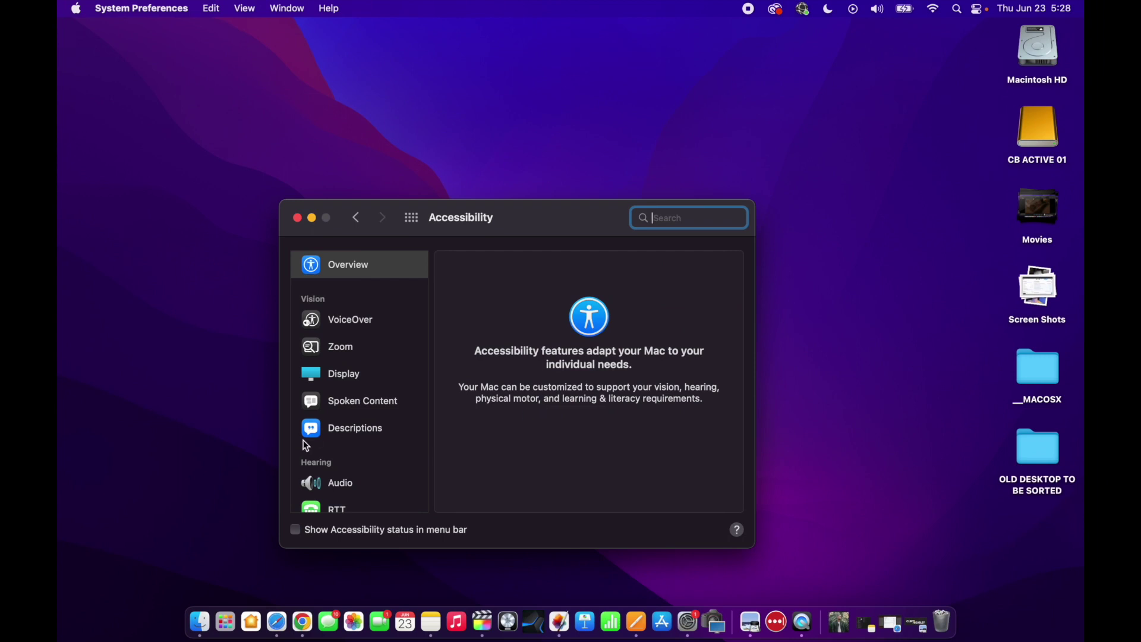
pyautogui.scroll(-10, 359, 440)
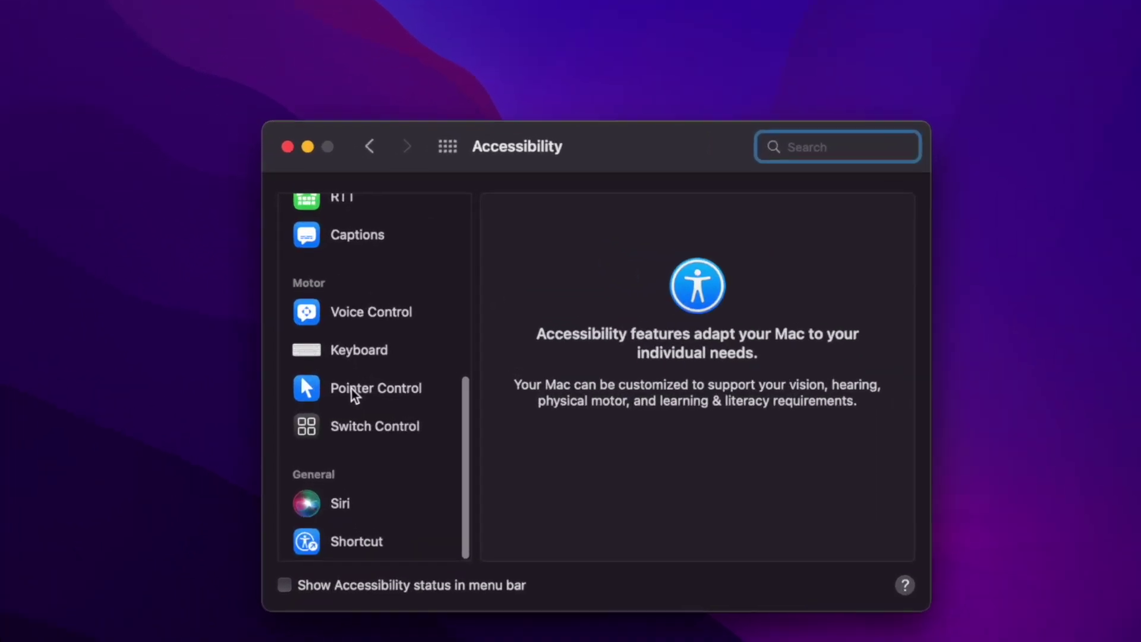
pyautogui.click(351, 388)
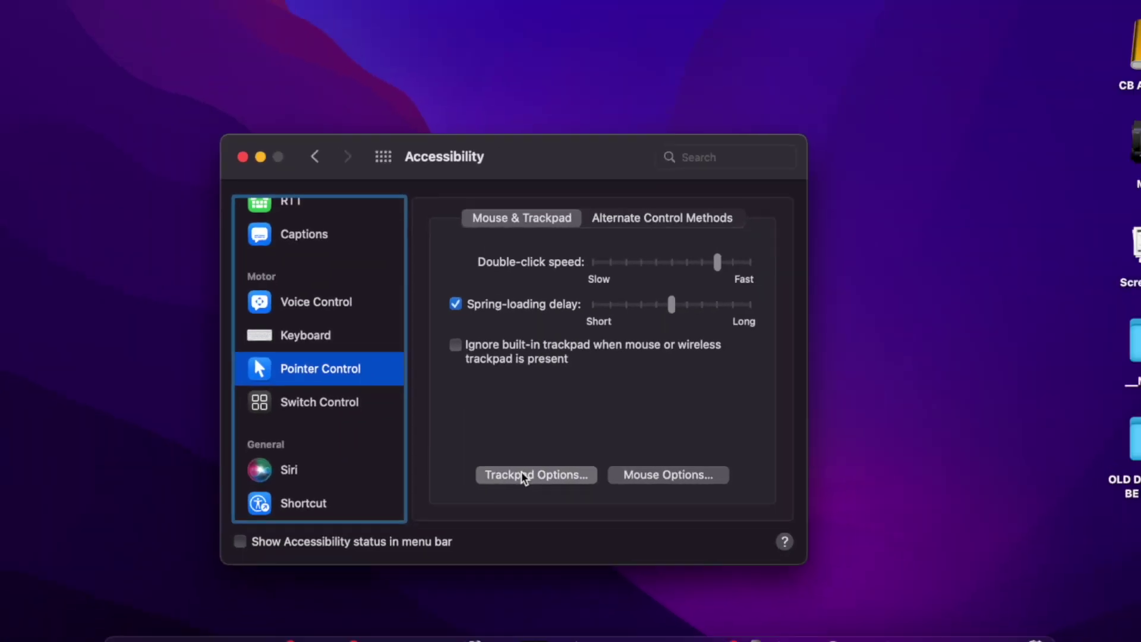
pyautogui.click(523, 474)
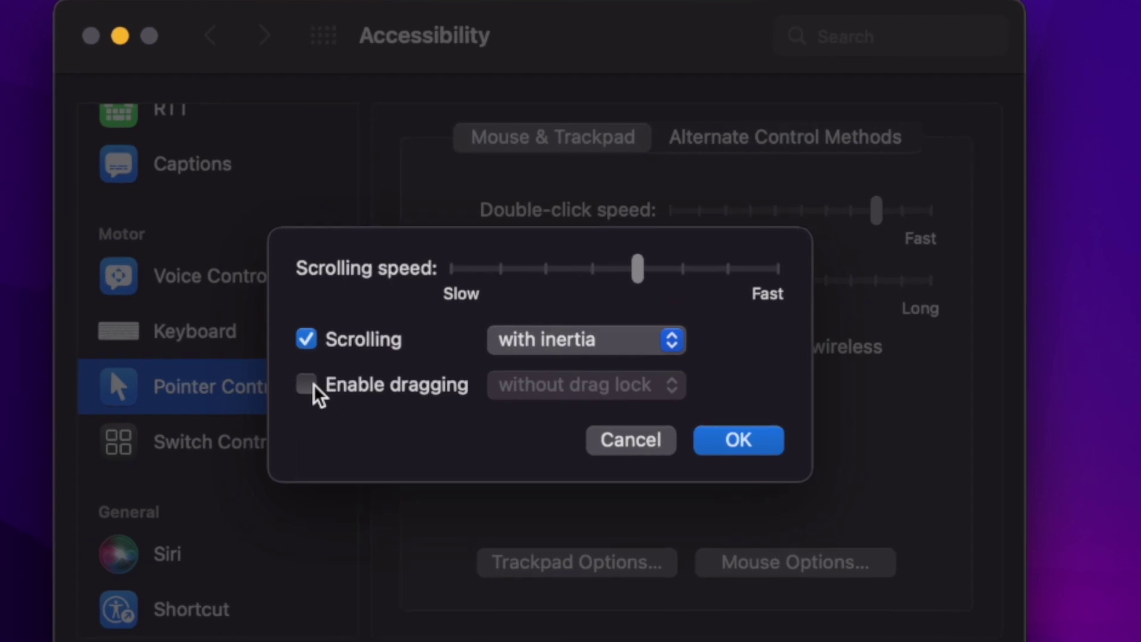
pyautogui.click(307, 384)
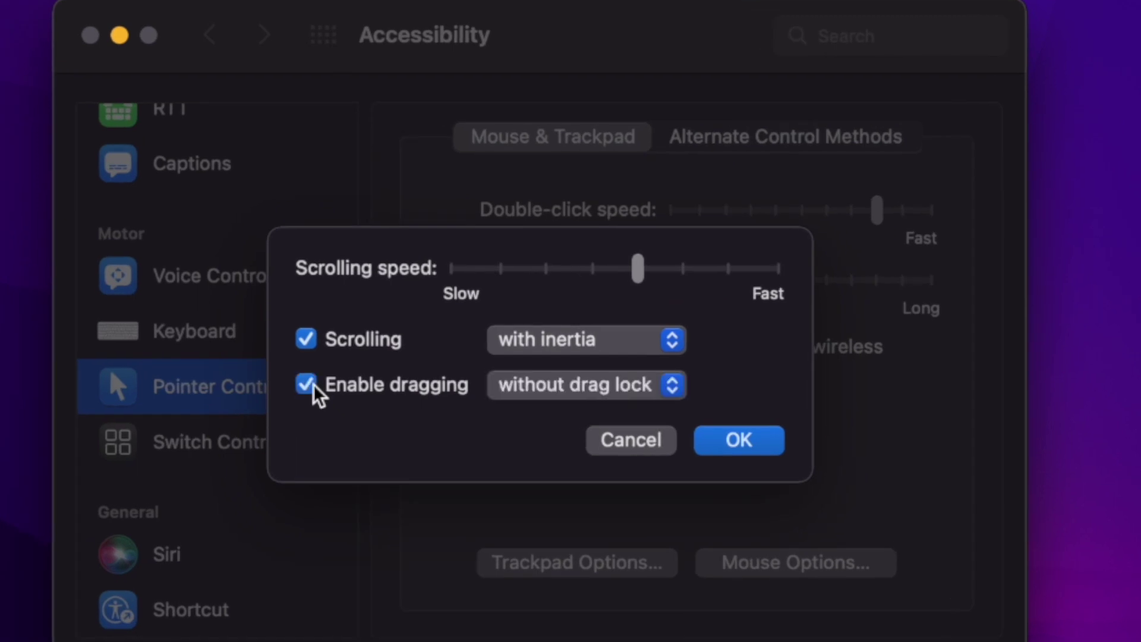
pyautogui.click(678, 385)
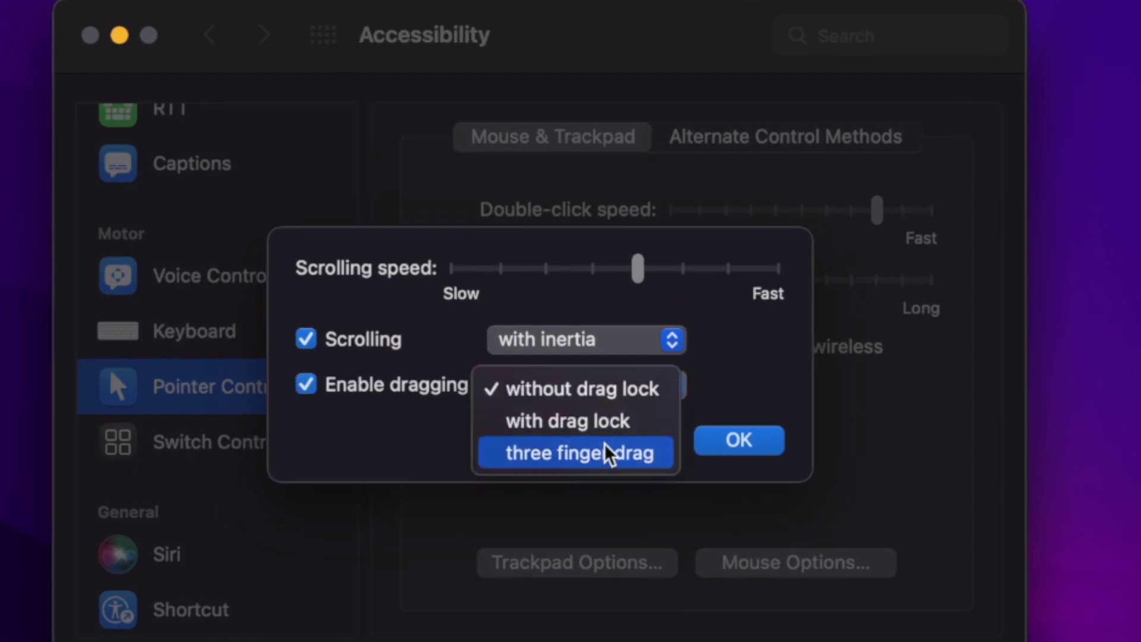
pyautogui.click(600, 452)
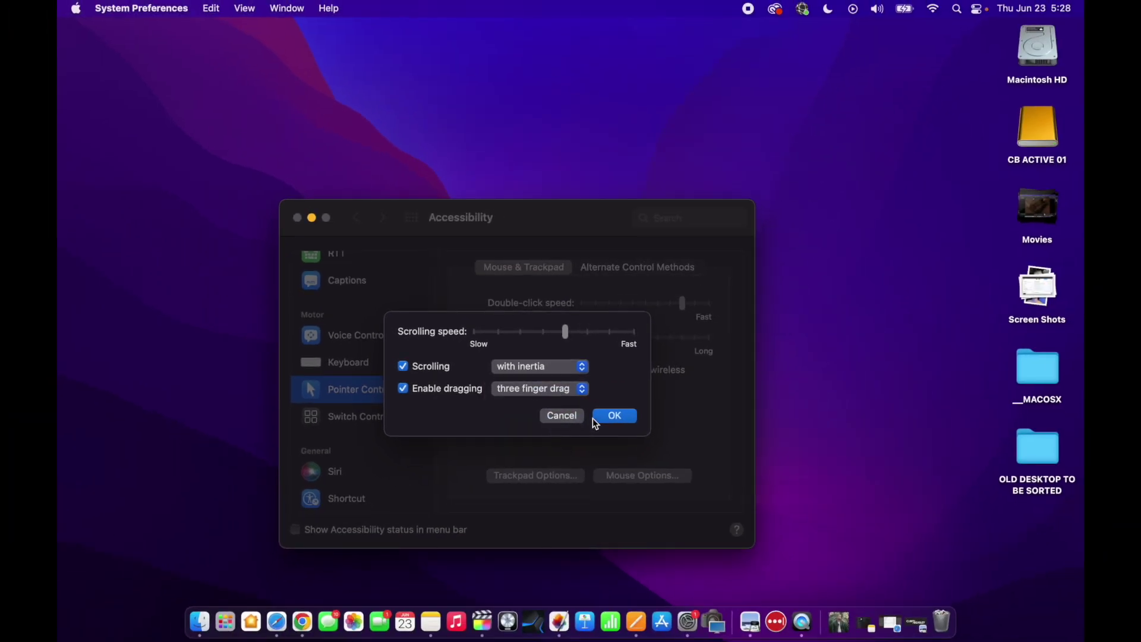
pyautogui.click(615, 416)
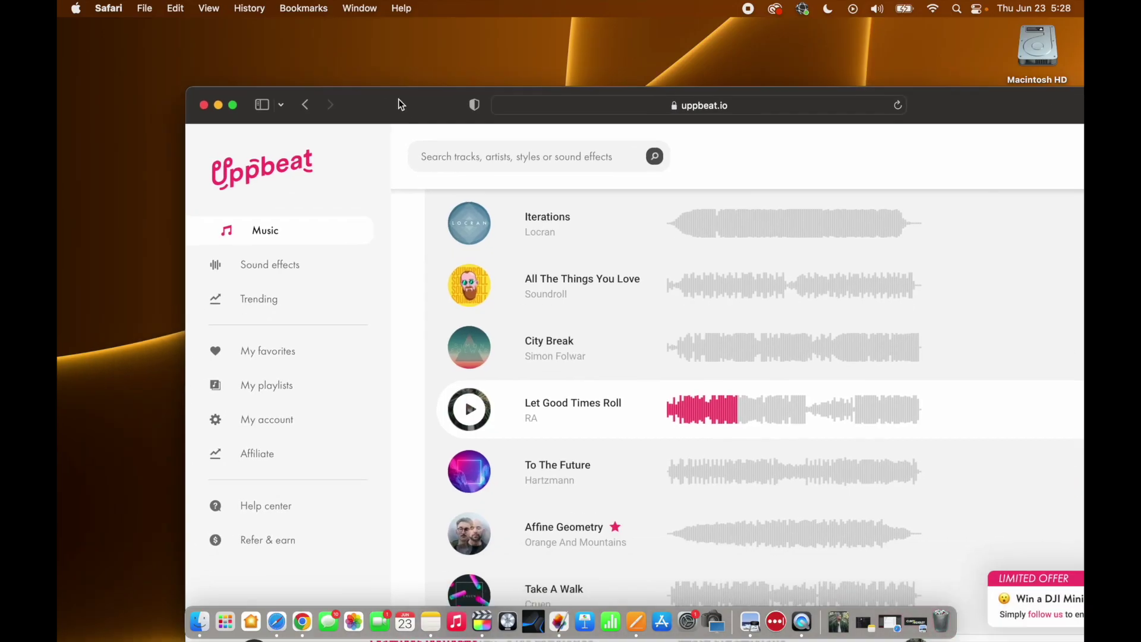
# - Three-finger drag the Safari and Finder windows and the pistons MP3 file to new positions
pyautogui.moveTo(398, 99); pyautogui.dragTo(376, 132)
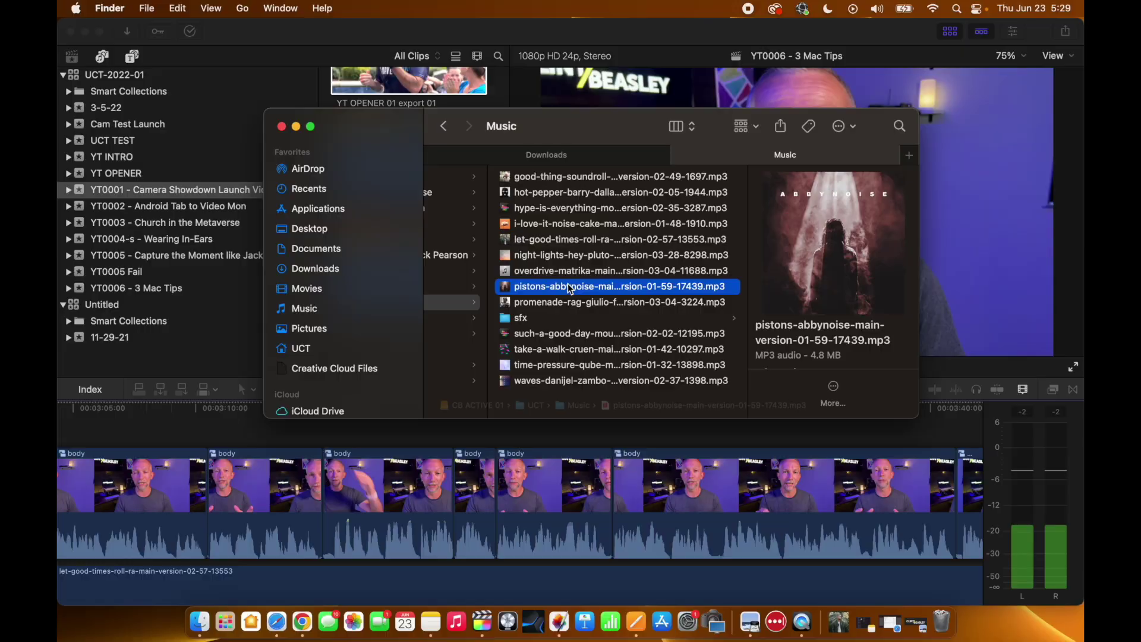
pyautogui.moveTo(611, 287); pyautogui.dragTo(585, 170)
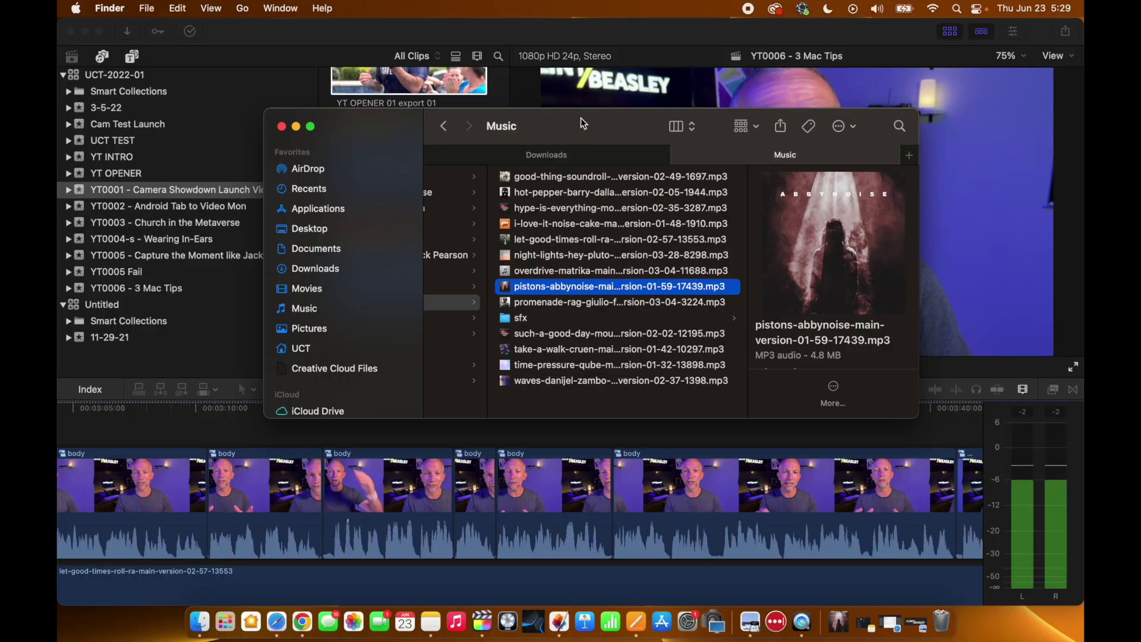
pyautogui.moveTo(581, 120); pyautogui.dragTo(737, 184)
pyautogui.hotkey('ctrl', 'Left')
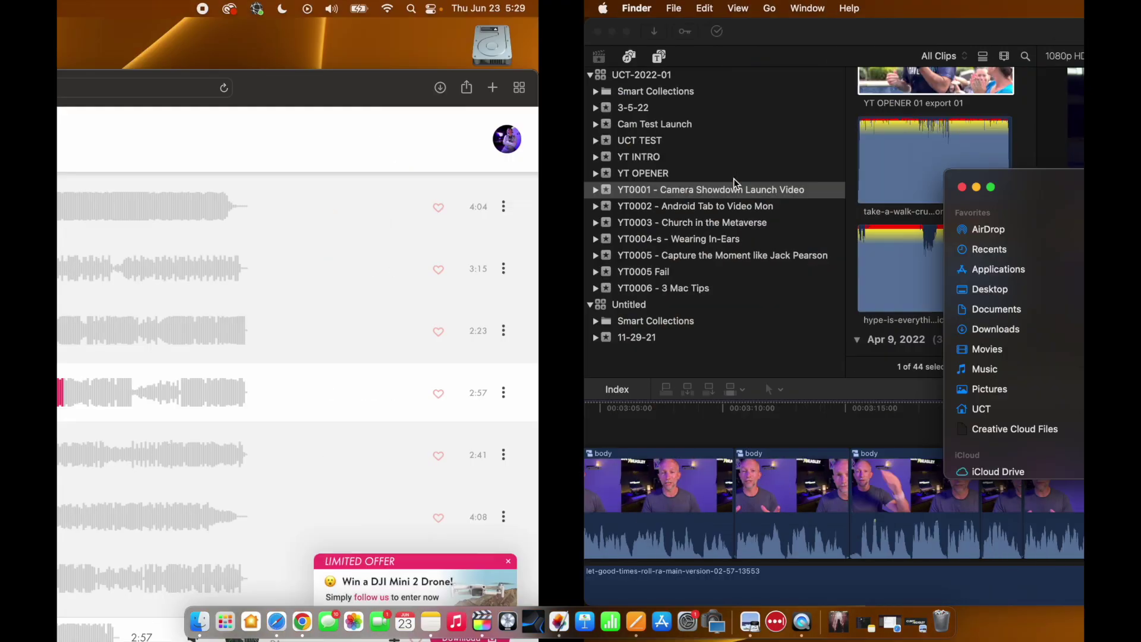
pyautogui.moveTo(812, 95); pyautogui.dragTo(794, 45)
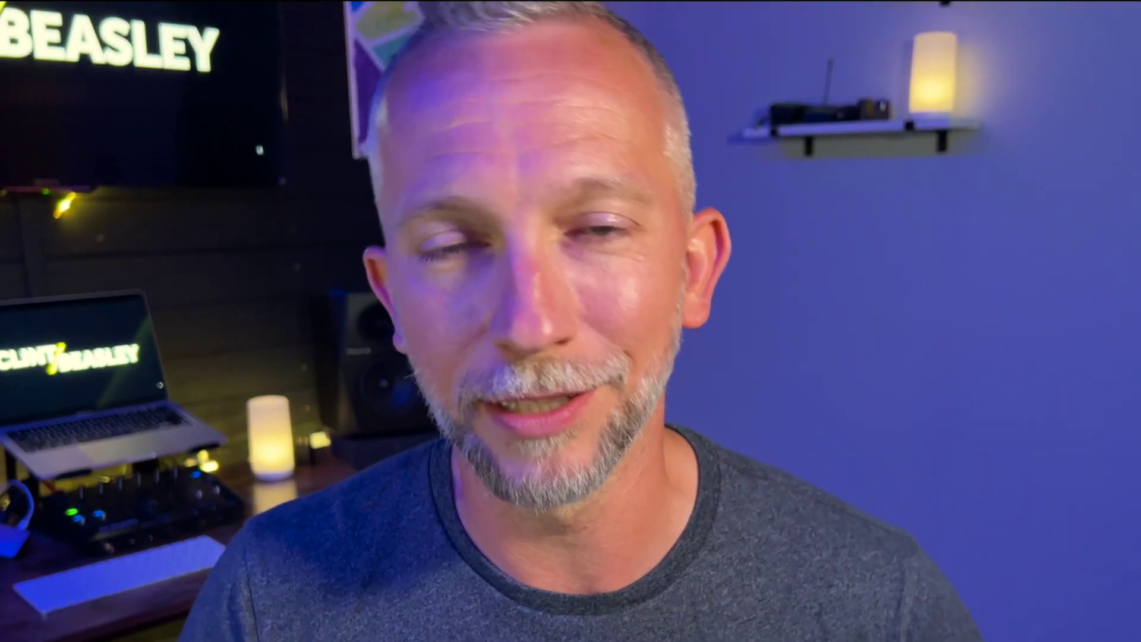